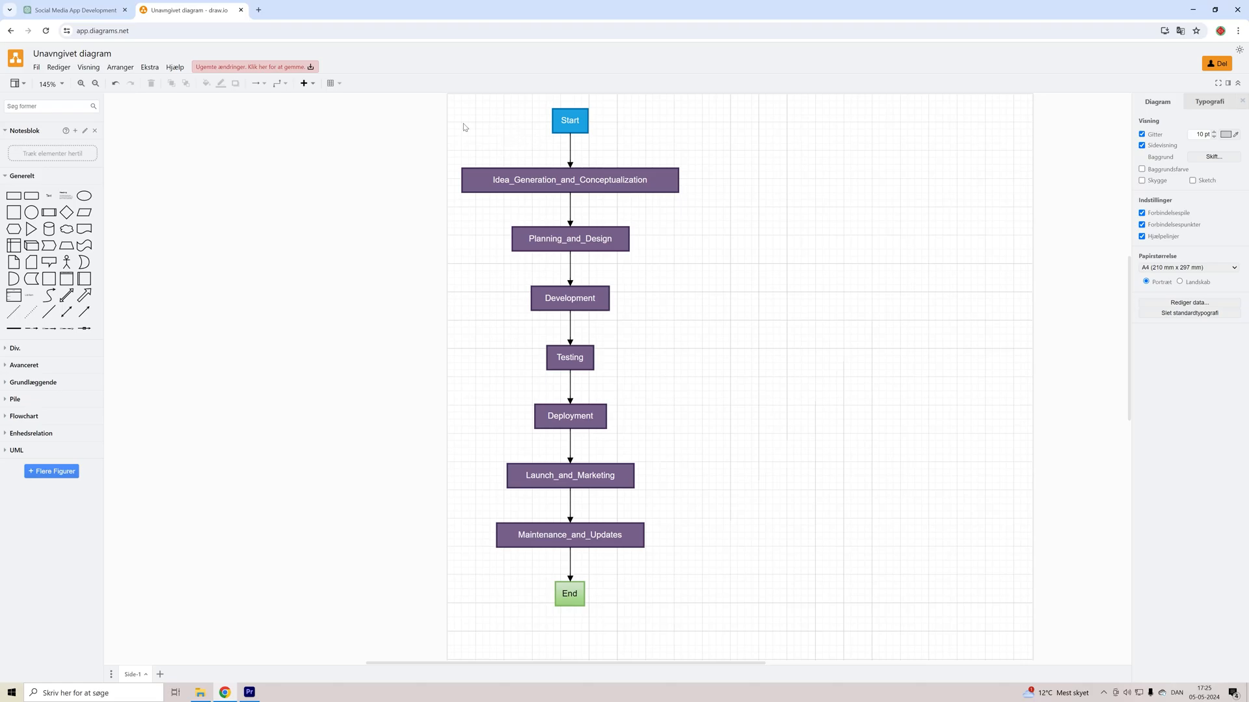
left_click(98, 9)
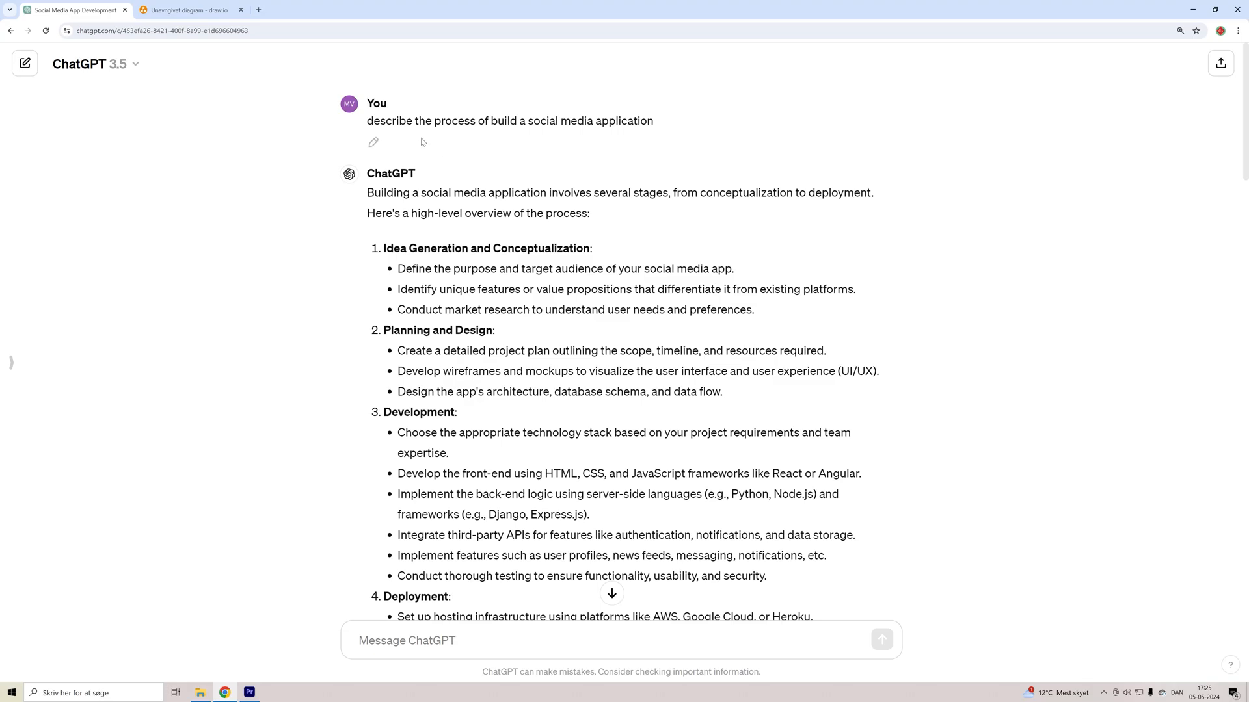
mouse_move(509, 121)
scroll(599, 189, "down", 1)
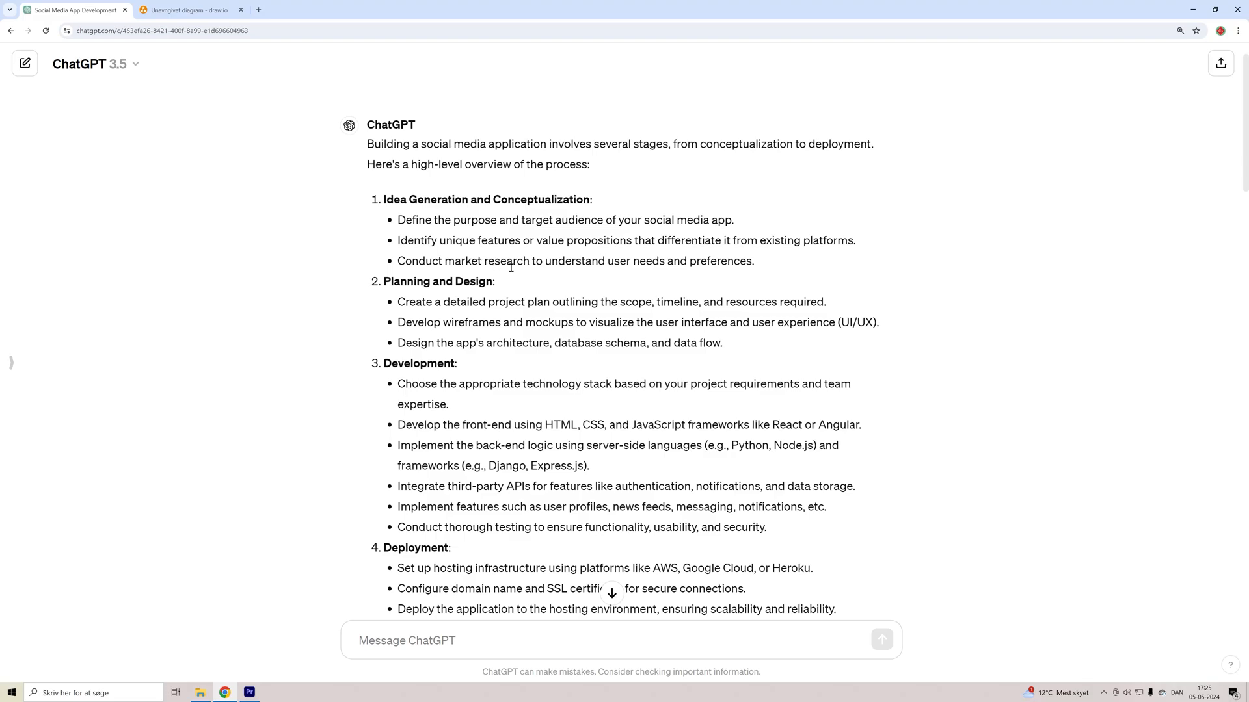
scroll(490, 251, "down", 1)
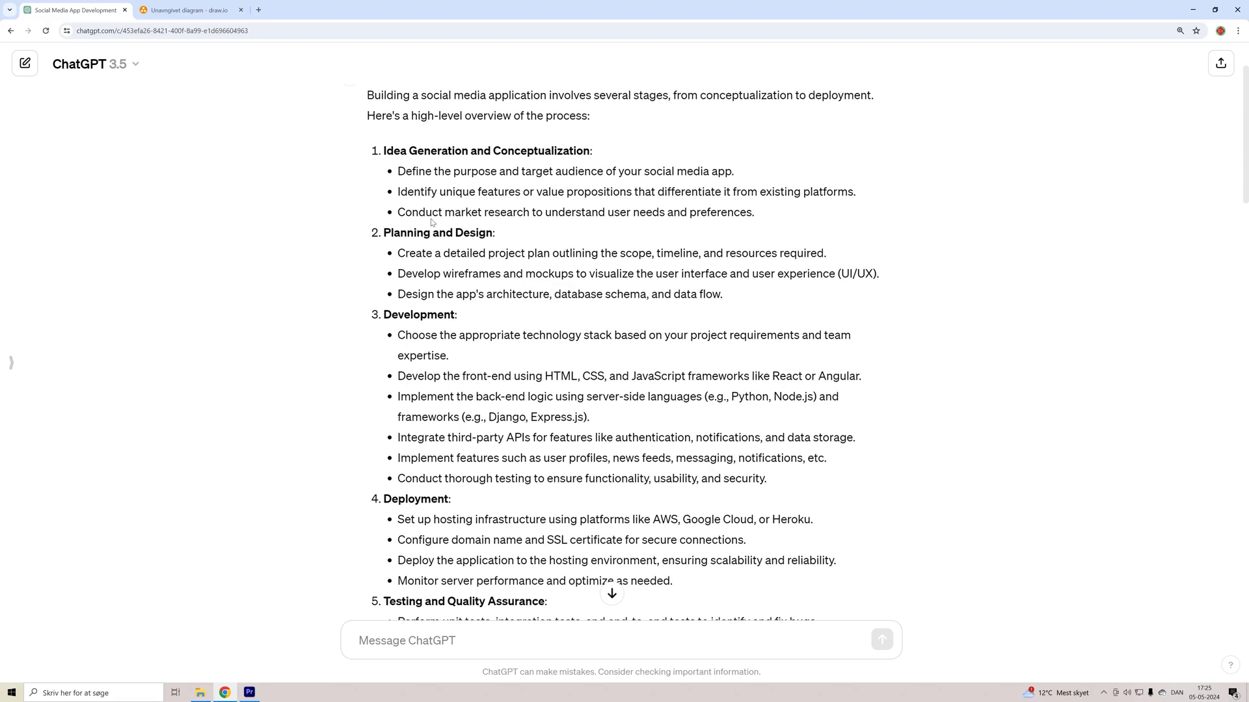
scroll(430, 196, "down", 1)
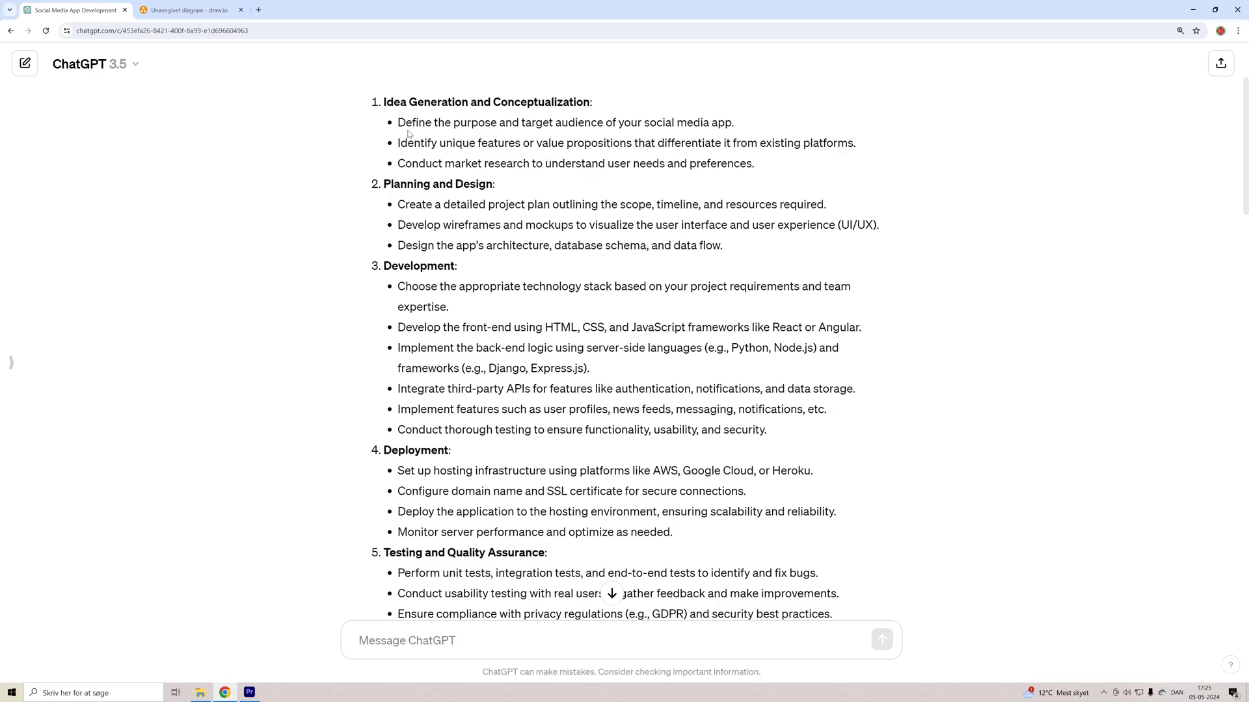
scroll(478, 136, "down", 1)
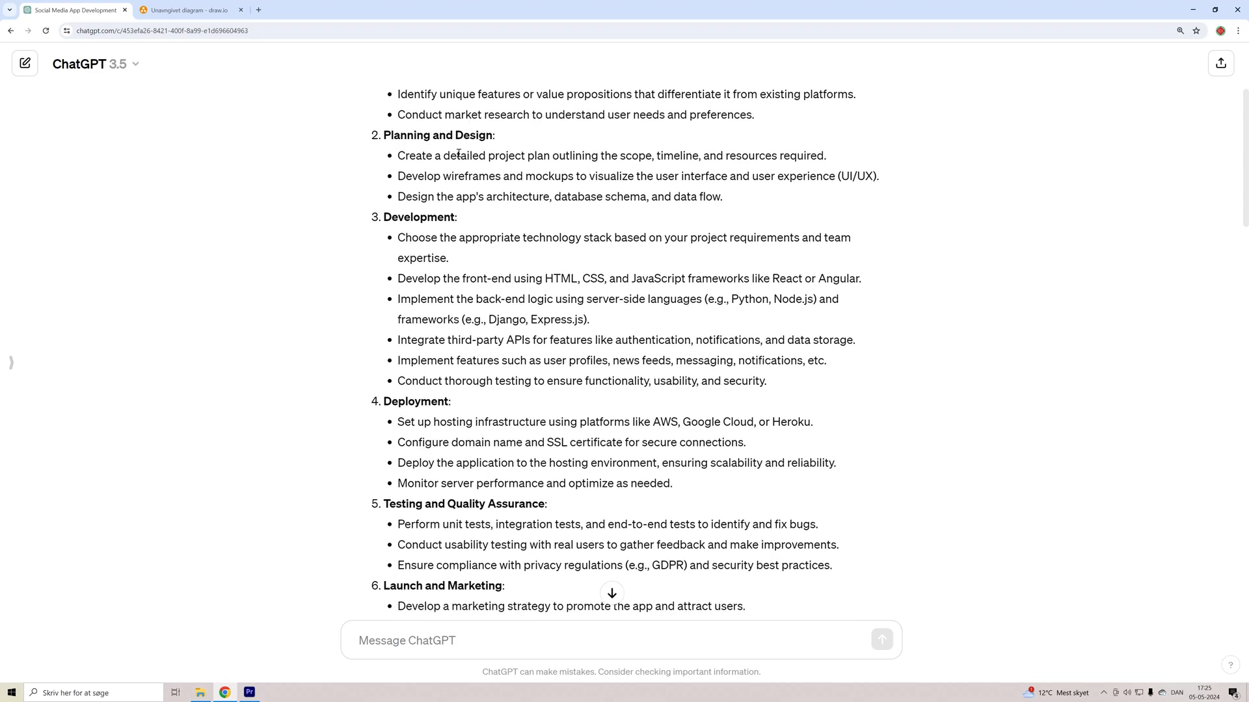
scroll(412, 291, "down", 2)
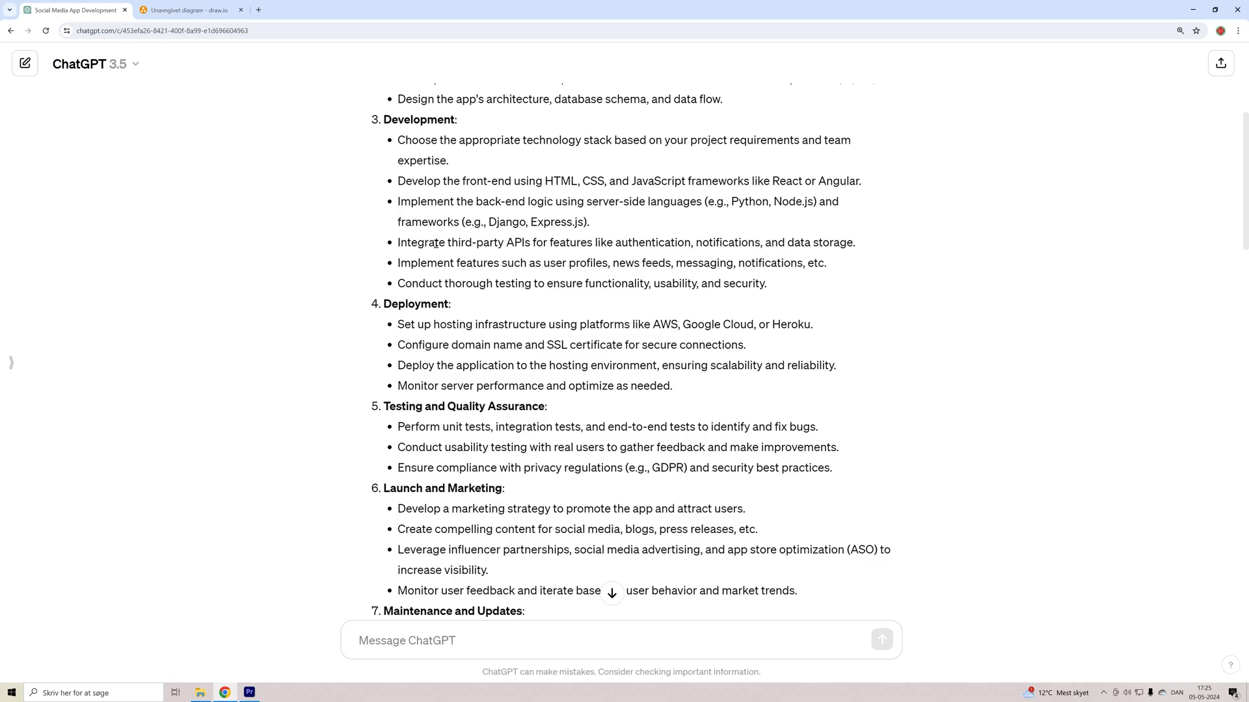
scroll(431, 242, "down", 1)
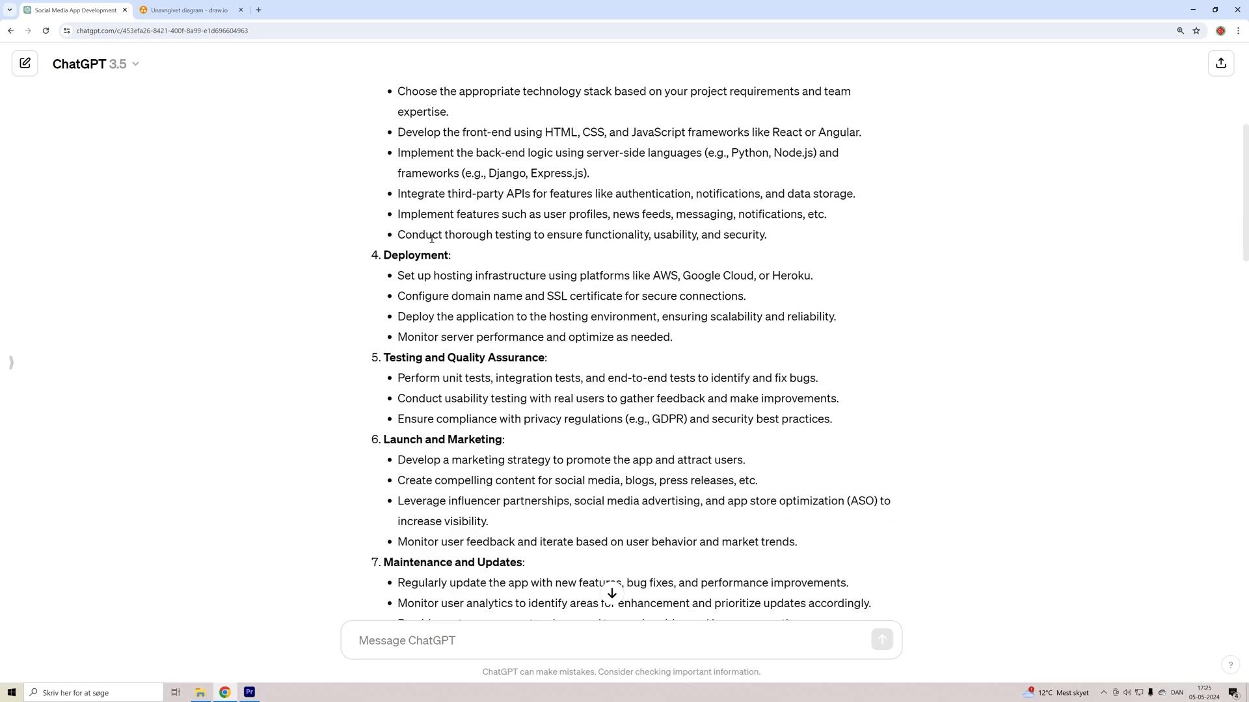
scroll(451, 217, "down", 3)
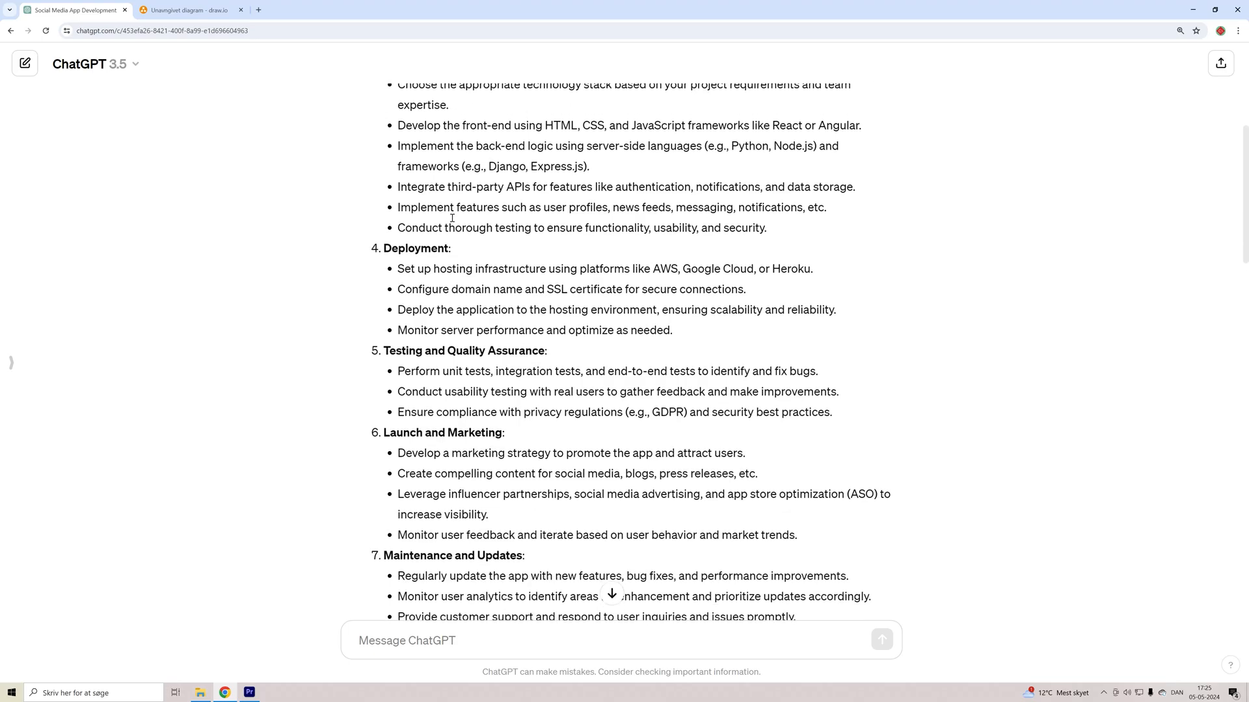
scroll(453, 225, "down", 2)
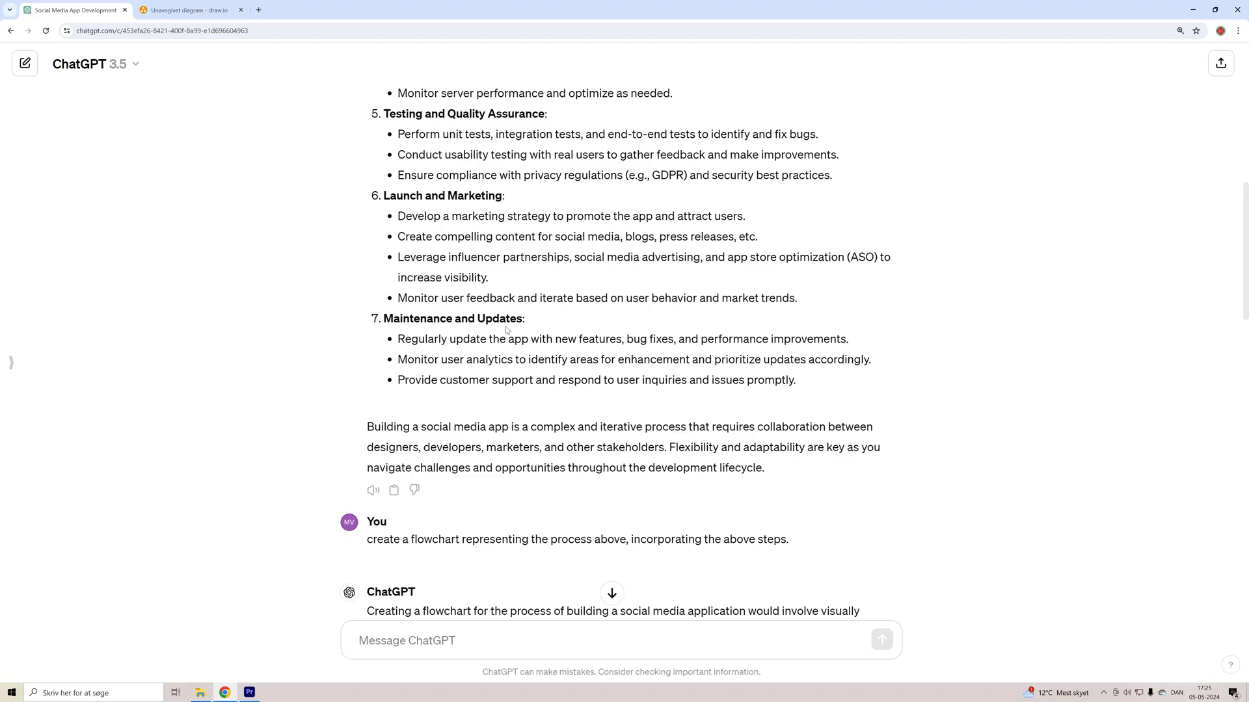
mouse_move(575, 540)
scroll(462, 192, "up", 2)
scroll(463, 210, "down", 2)
scroll(464, 219, "down", 1)
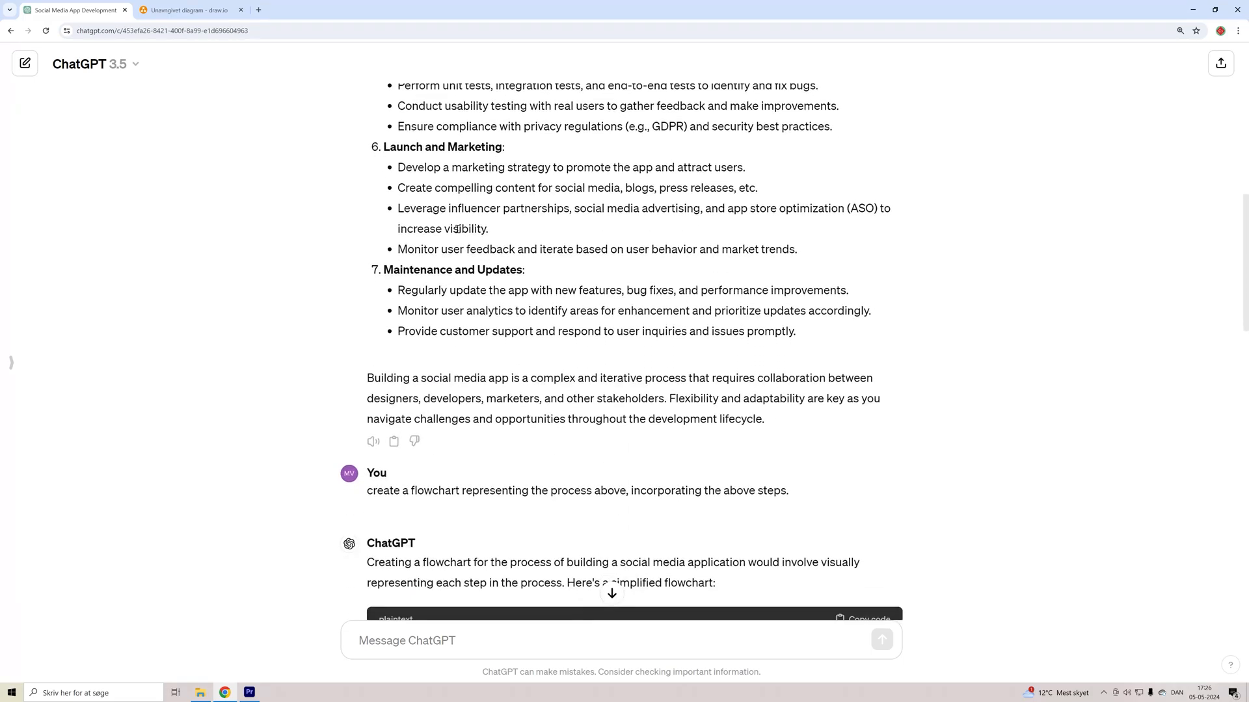
scroll(464, 228, "down", 1)
scroll(469, 231, "down", 1)
scroll(478, 224, "down", 1)
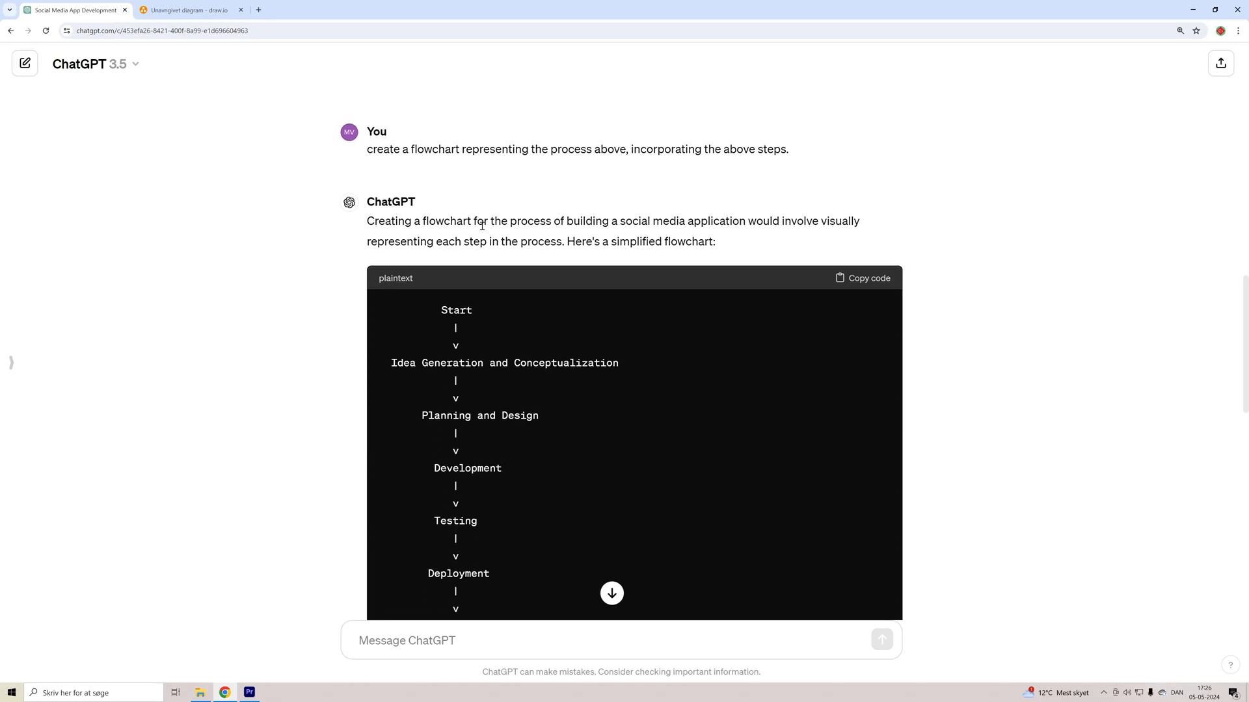
scroll(488, 226, "down", 1)
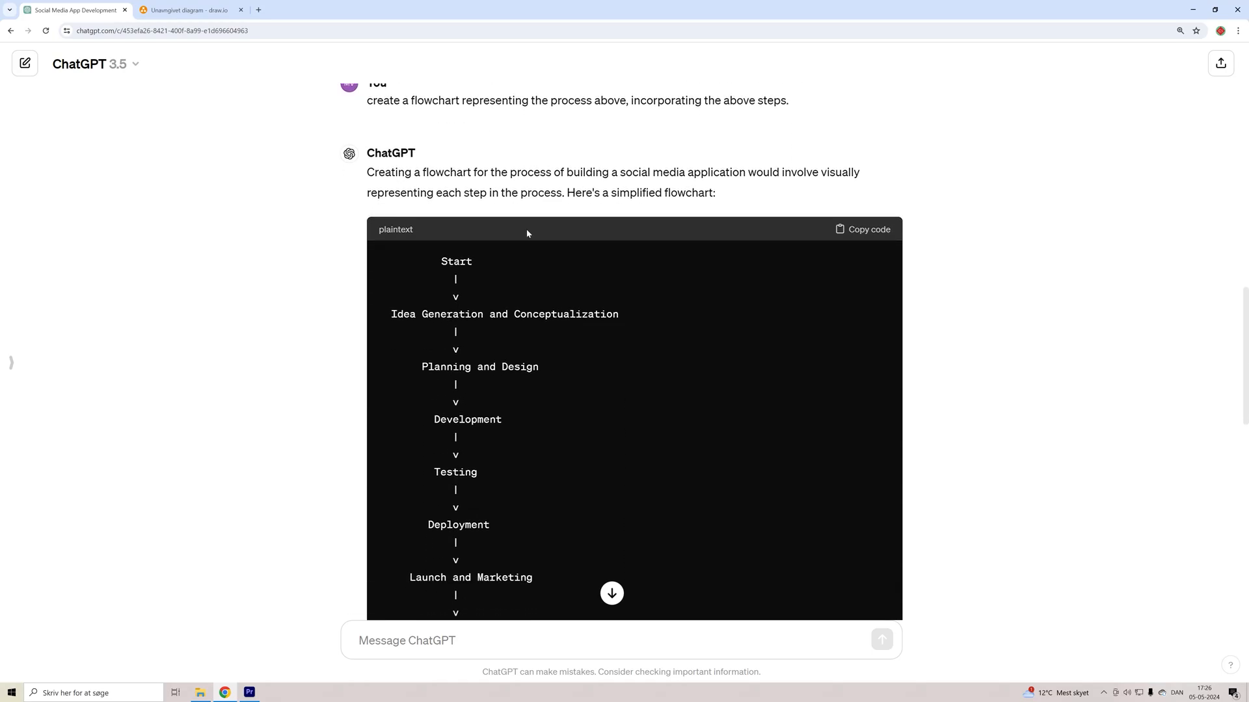
scroll(526, 258, "down", 1)
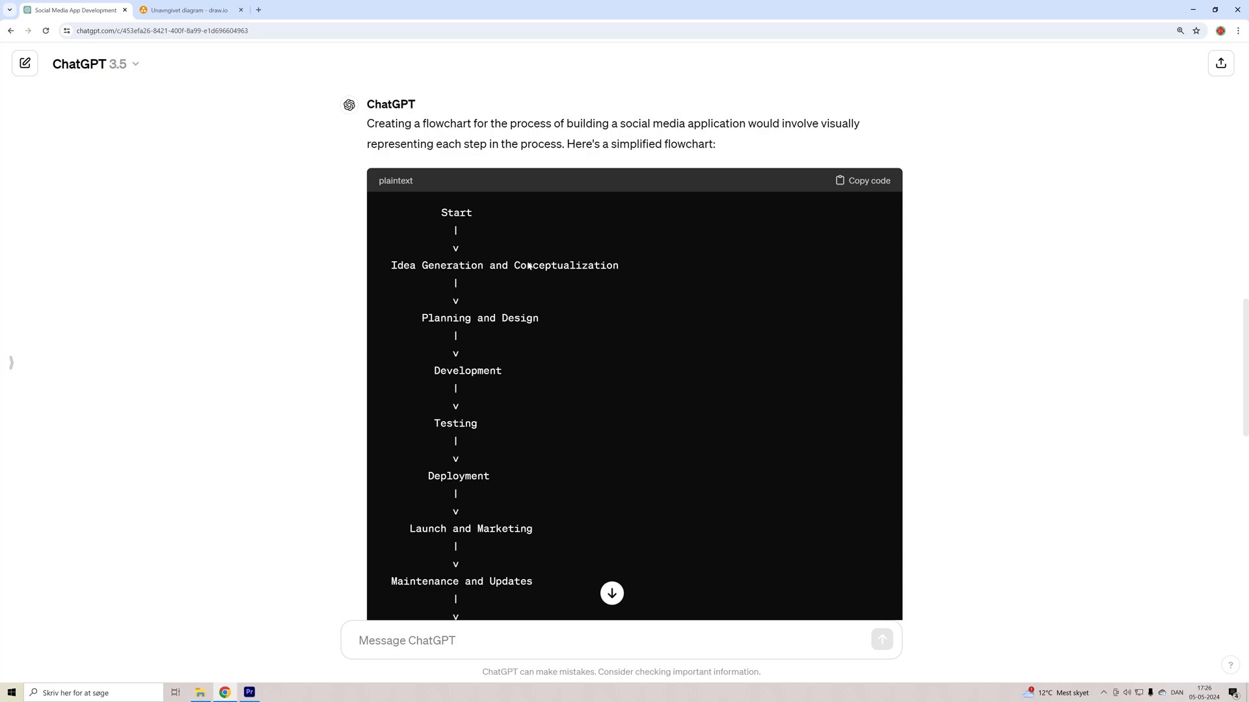
scroll(533, 280, "down", 1)
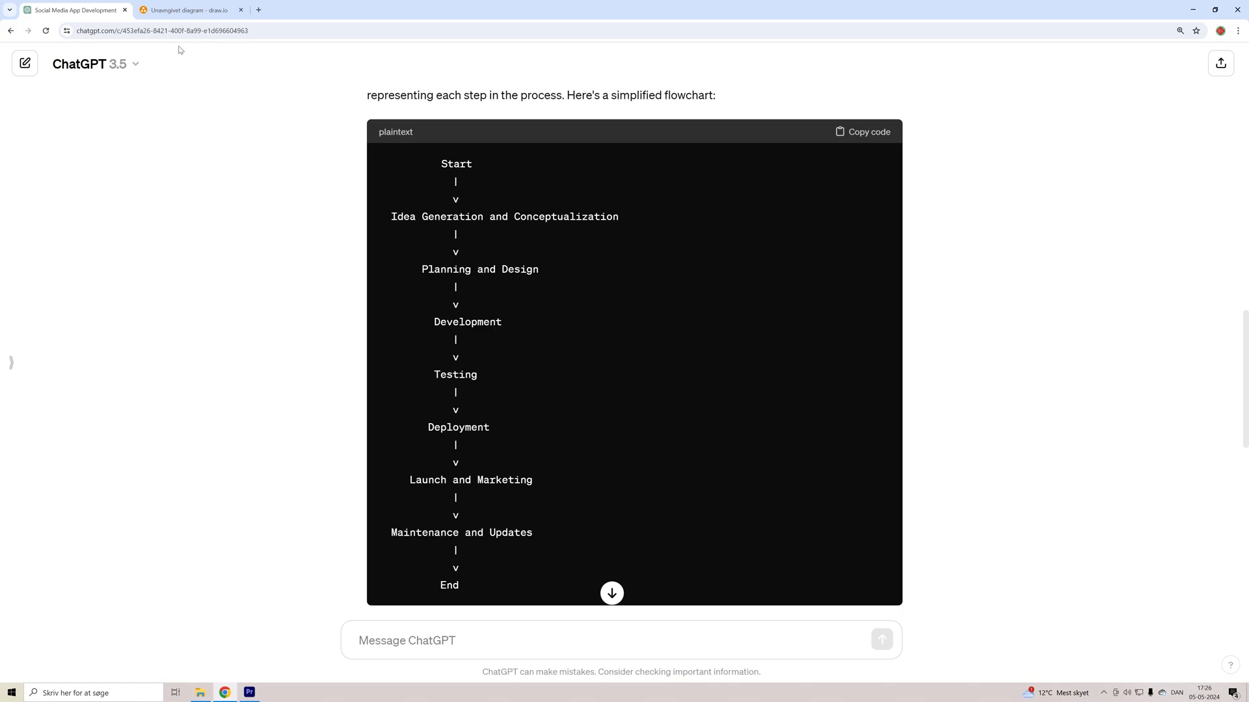
left_click(185, 10)
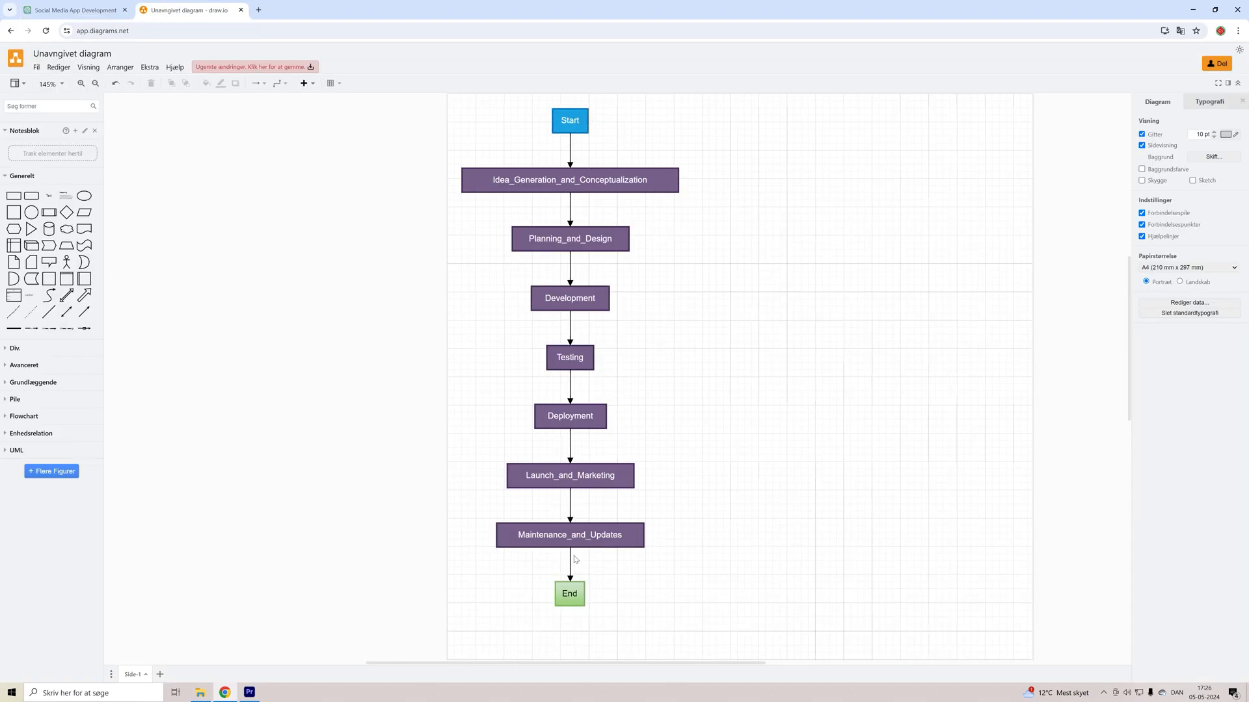
left_click(98, 10)
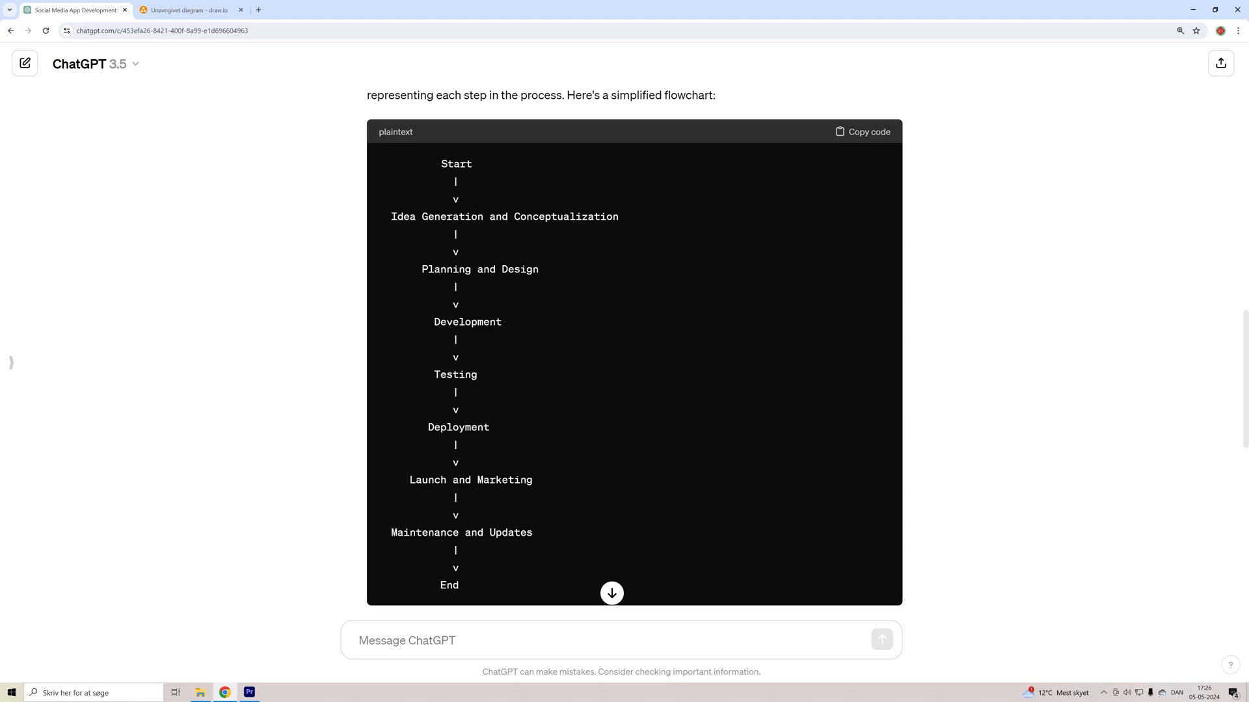
scroll(624, 351, "down", 1)
scroll(477, 215, "up", 1)
scroll(491, 254, "down", 1)
scroll(497, 247, "down", 1)
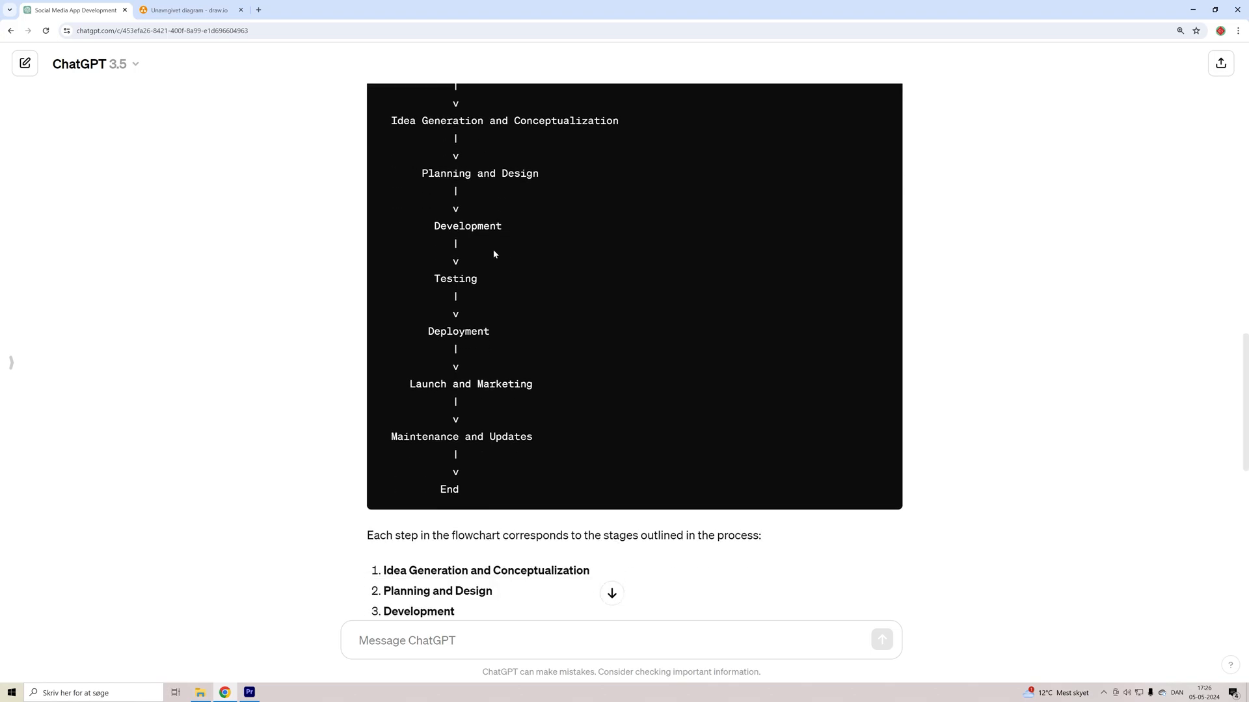
scroll(485, 271, "down", 2)
scroll(497, 302, "down", 1)
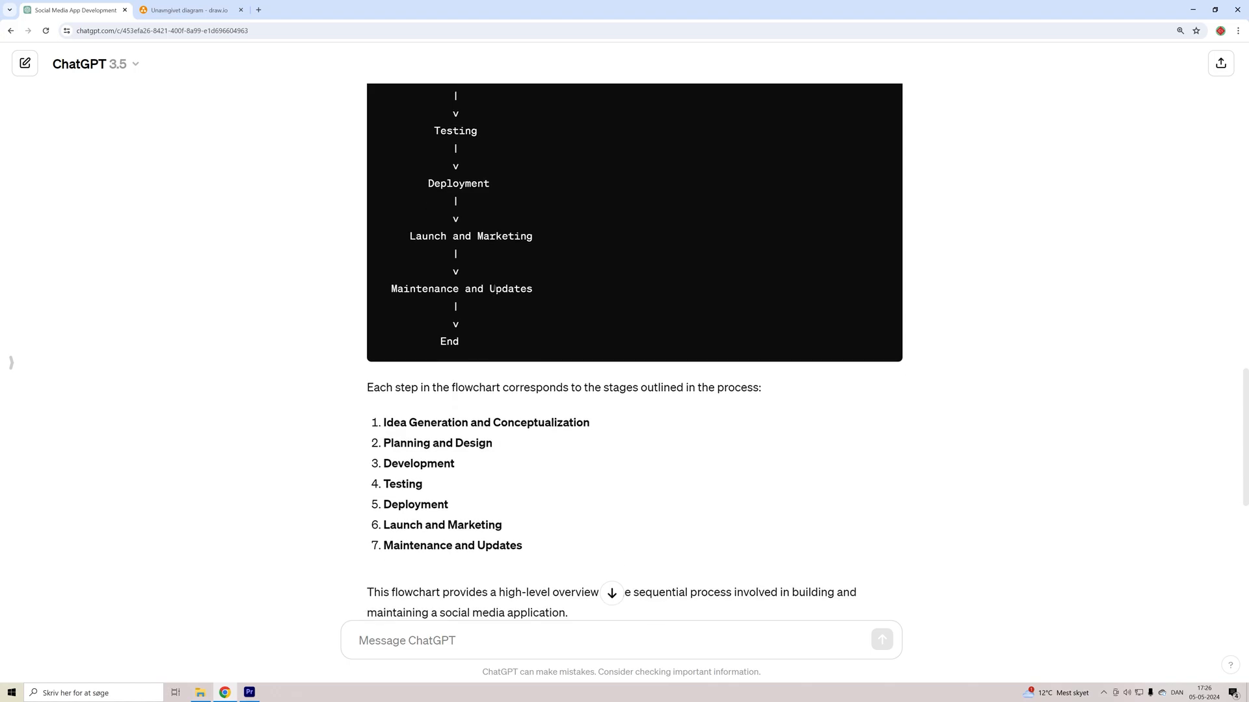
scroll(491, 293, "down", 2)
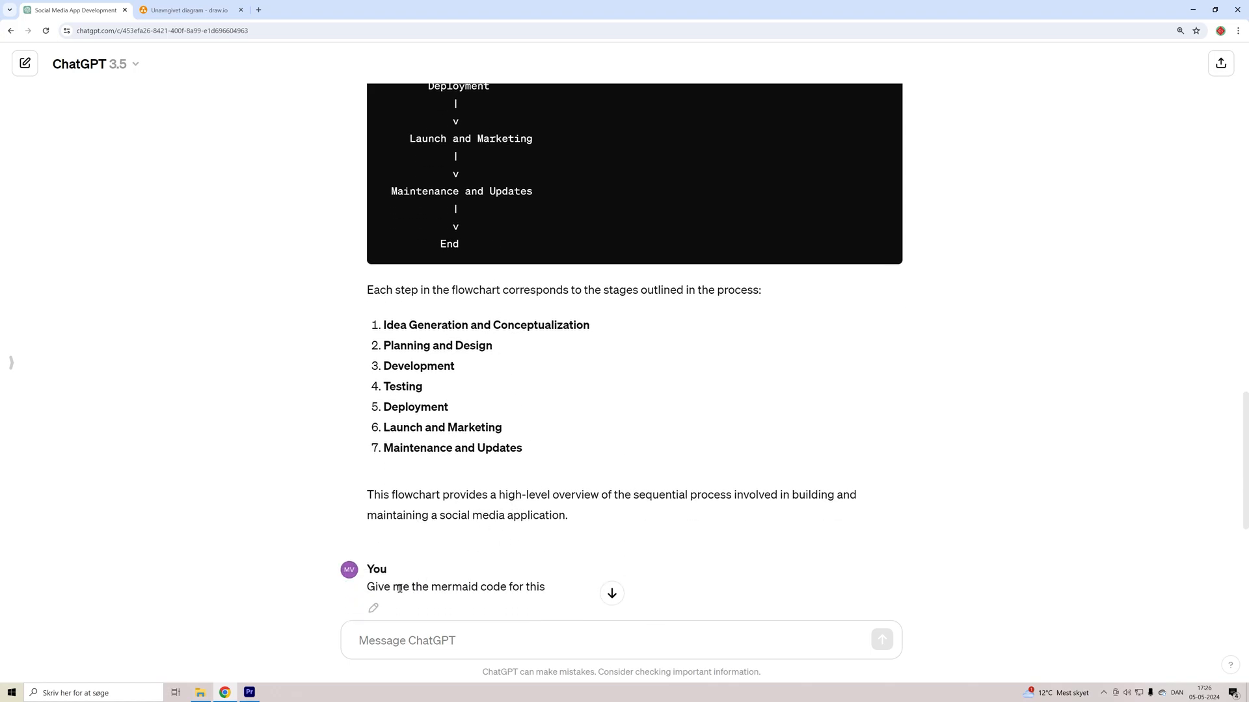
mouse_move(535, 494)
scroll(479, 249, "down", 1)
scroll(466, 239, "down", 2)
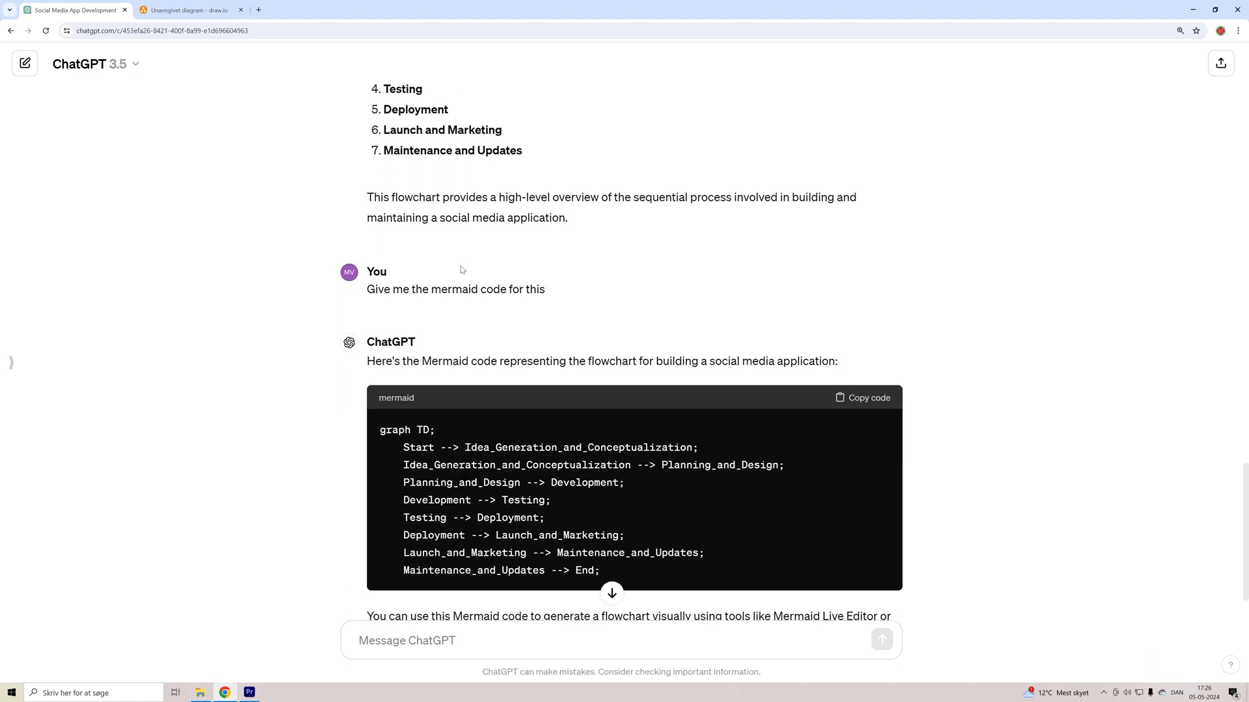
scroll(459, 267, "down", 2)
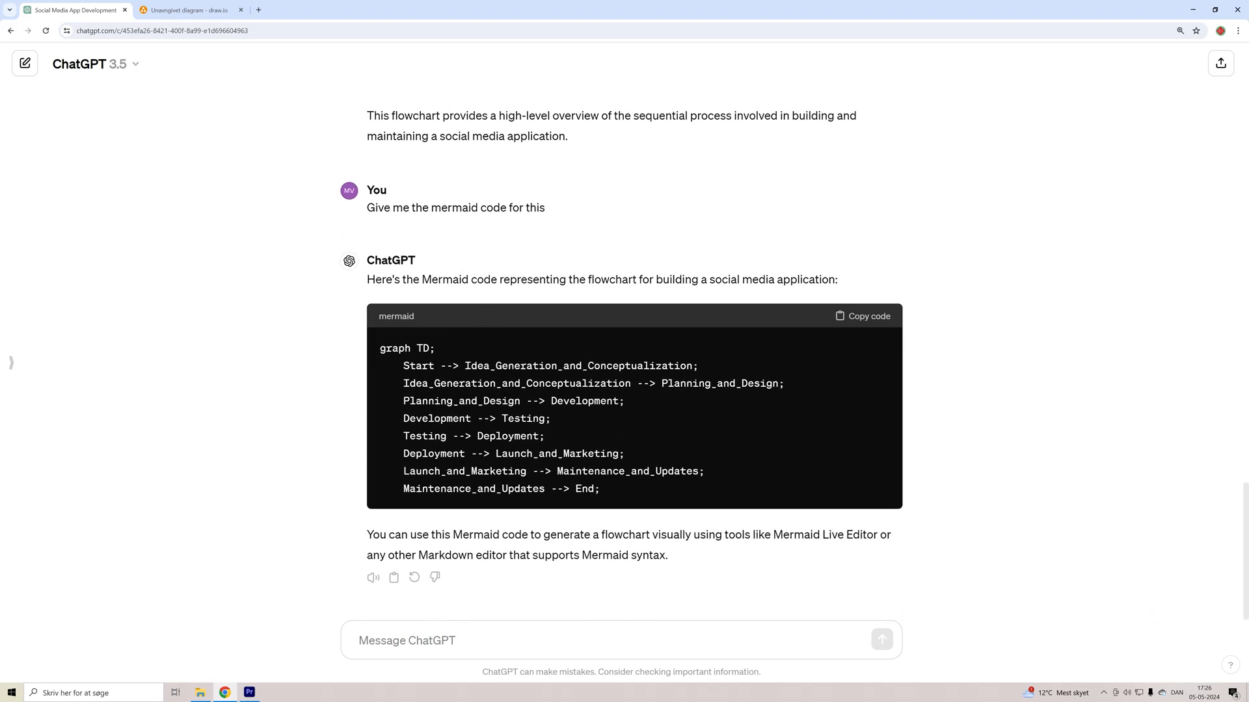
- Select the full Mermaid code block from the last line up to 'graph TD;'
left_click_drag(621, 499, 379, 349)
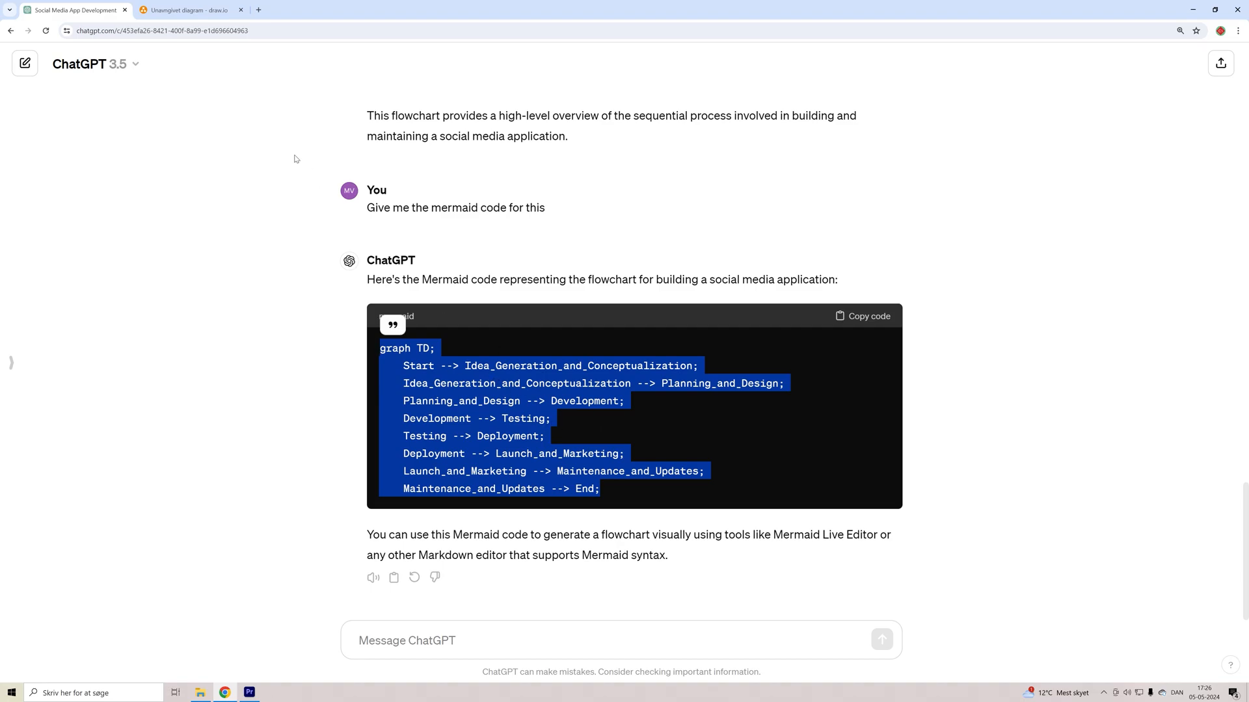
- Delete the old coloured flowchart, including the leftover Idea_Generation_and_Conceptualization box, leaving an empty page
left_click(186, 12)
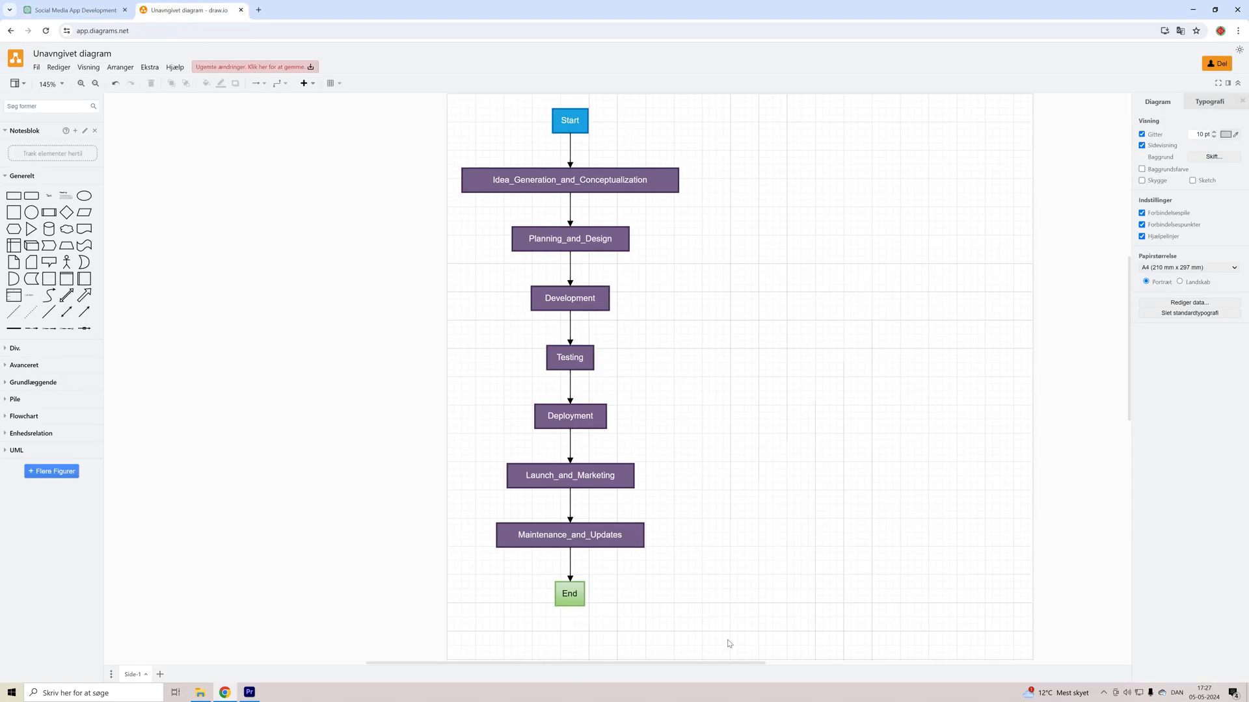
left_click_drag(730, 644, 463, 100)
key("Delete")
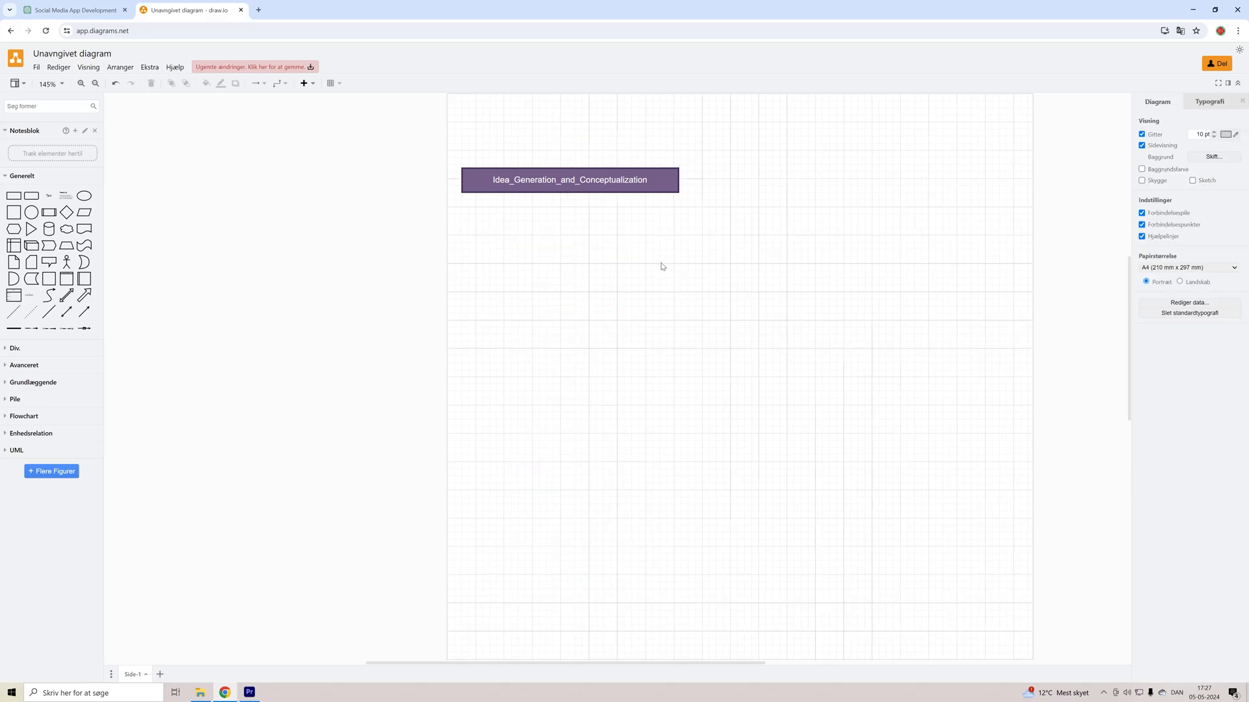
left_click(602, 186)
key("Delete")
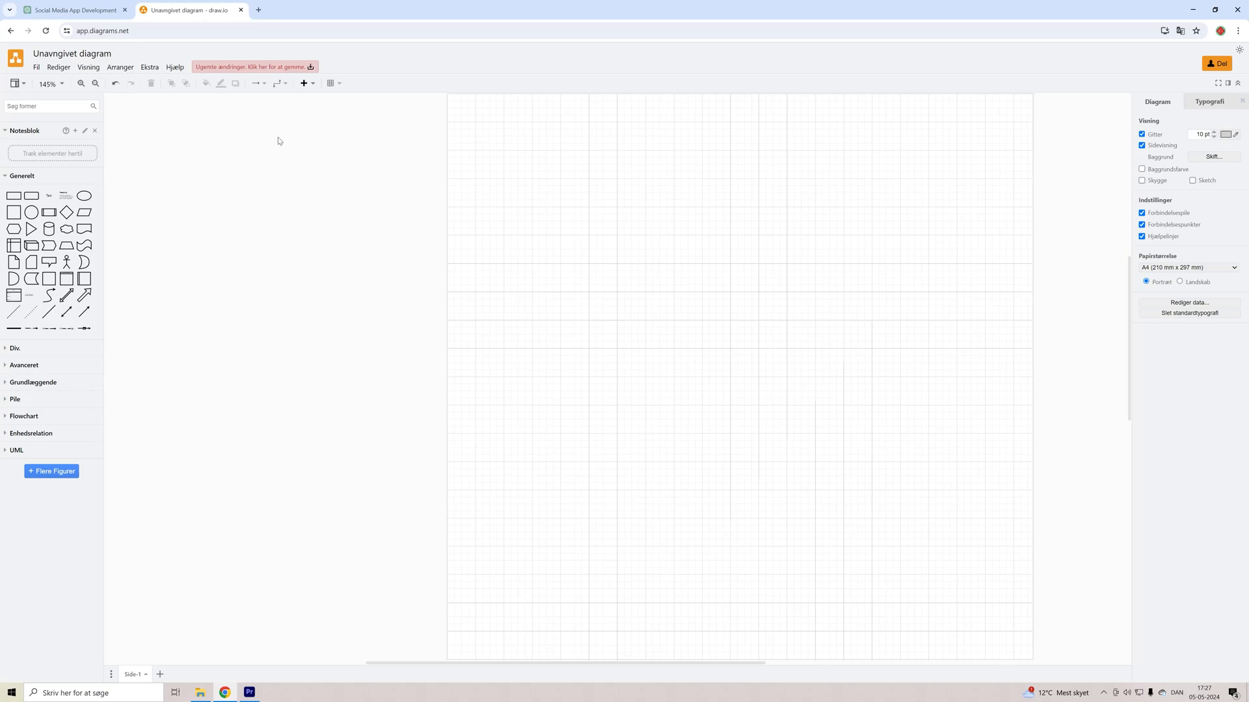
- Import the copied Mermaid code via Avanceret > Mermaid, replacing the sample code, to generate the Start-to-End flowchart
left_click(305, 83)
mouse_move(333, 303)
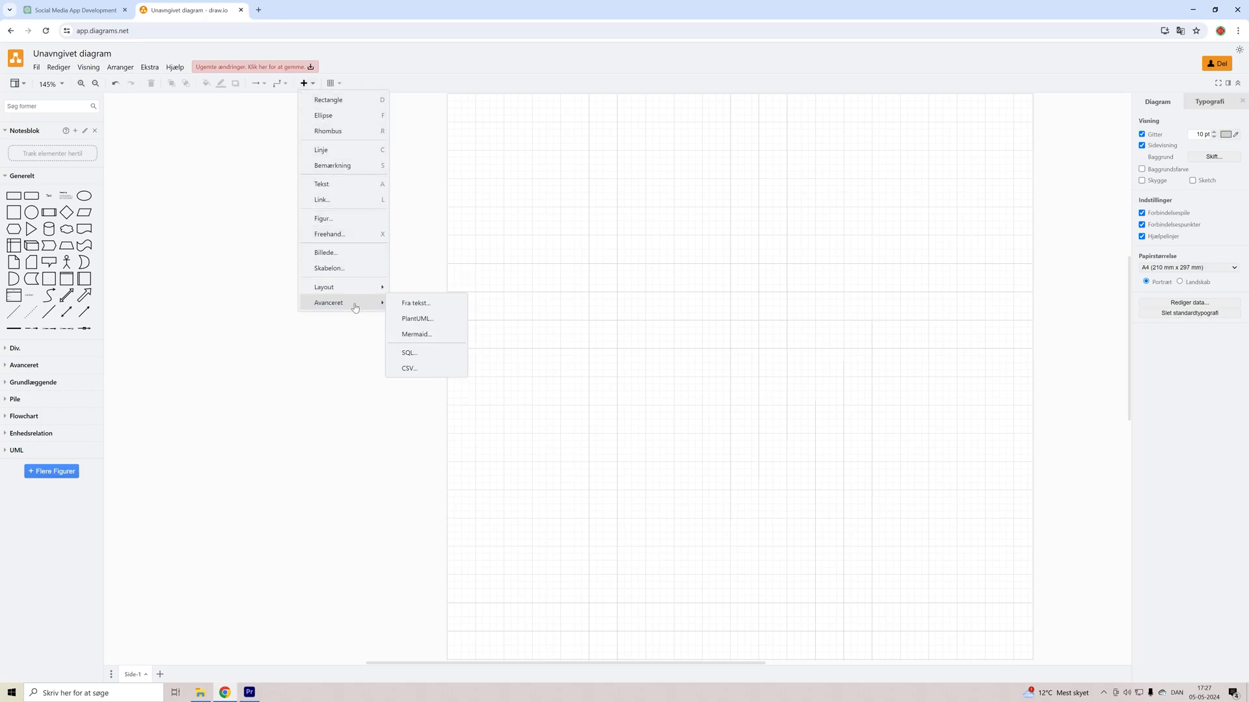
left_click(429, 337)
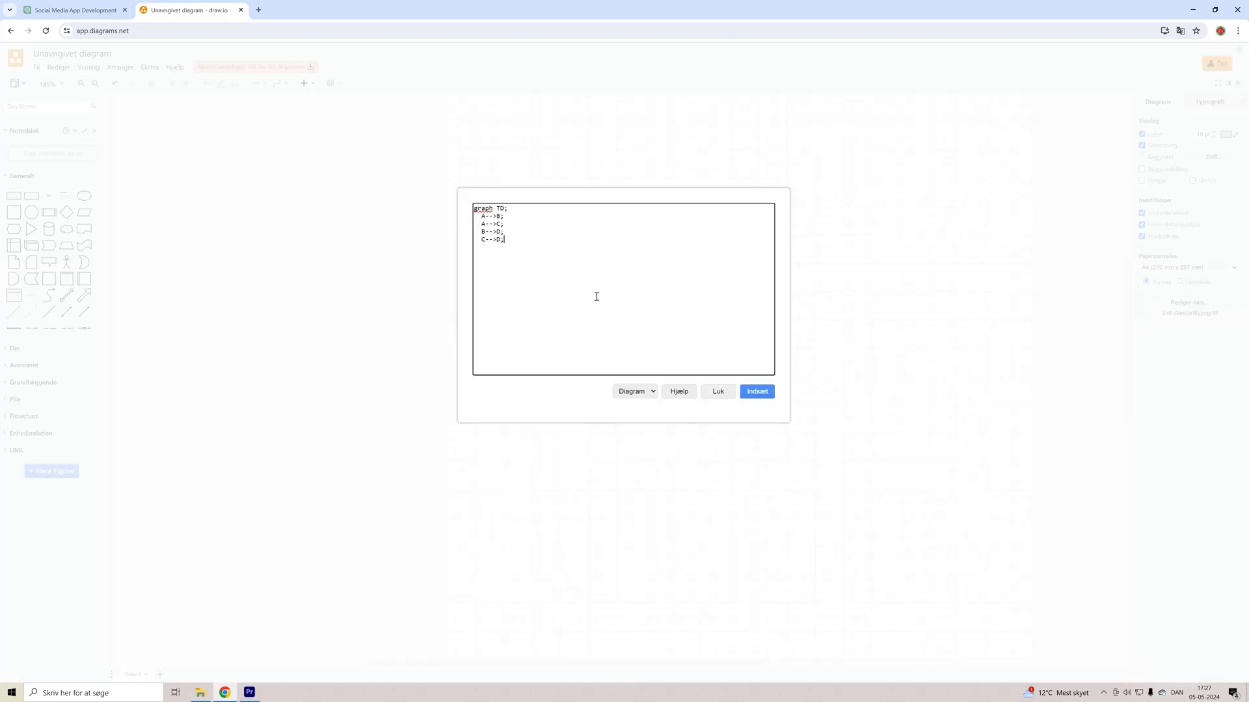
key("ctrl+a")
key("Delete")
type("graph TD;     Start --> Idea_Generation_and_Conceptualization;     Idea_Generation_and_Conceptualization --> Planning_and_Design;     Planning_and_Design --> Development;     Development --> Testing;     Testing --> Deployment;     Deployment --> Launch_and_Marketing;     Launch_and_Marketing --> Maintenance_and_Updates;     Maintenance_and_Updates --> End;")
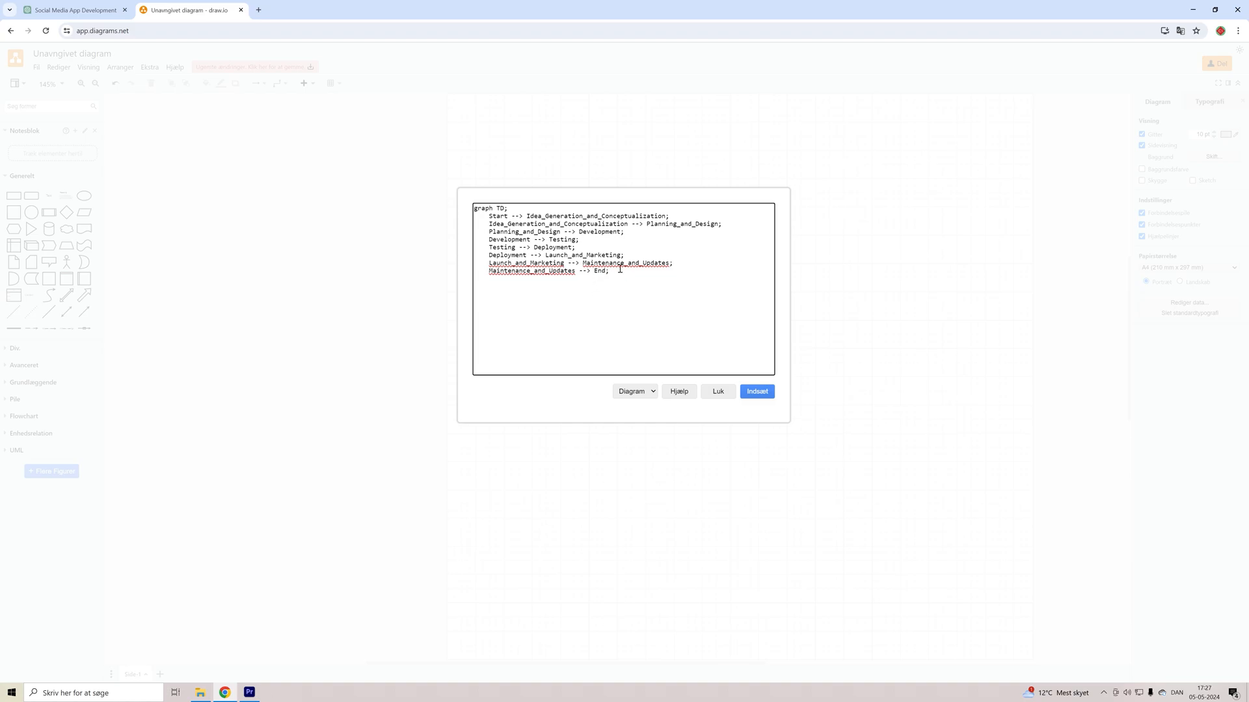
left_click(757, 392)
left_click(750, 360)
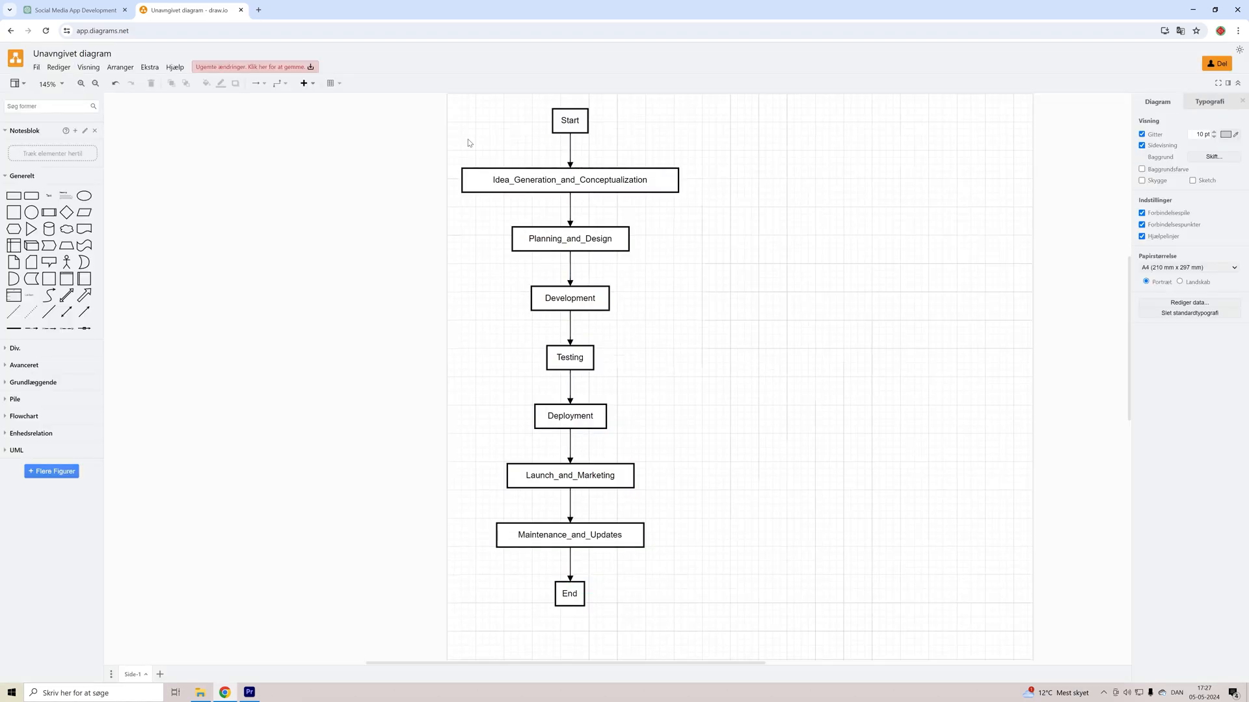
left_click_drag(445, 111, 802, 628)
left_click(830, 518)
left_click(554, 126)
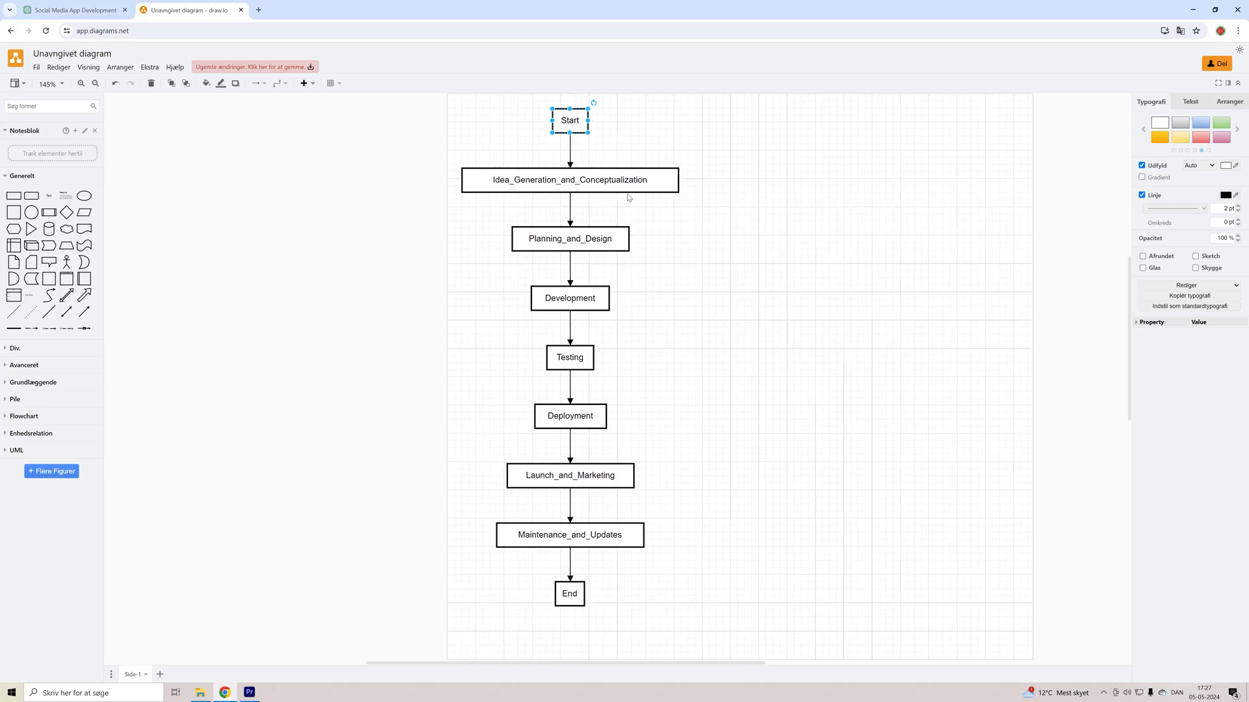
left_click(723, 243)
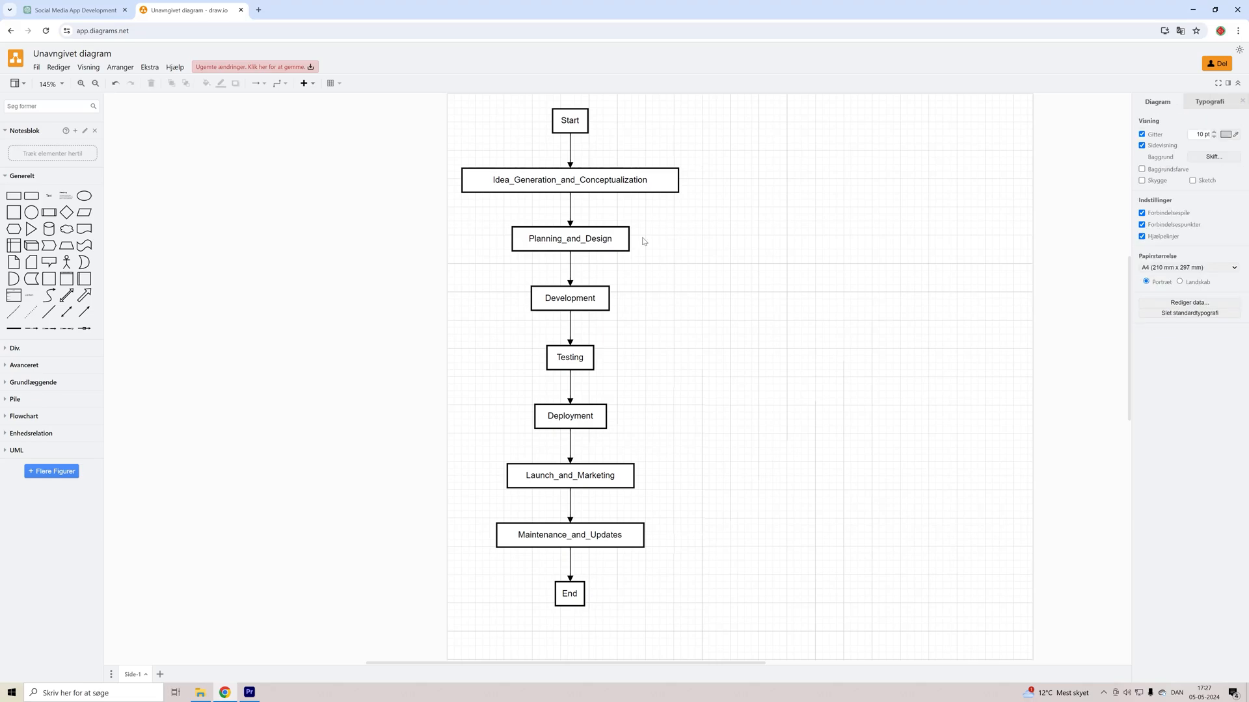
left_click(581, 181)
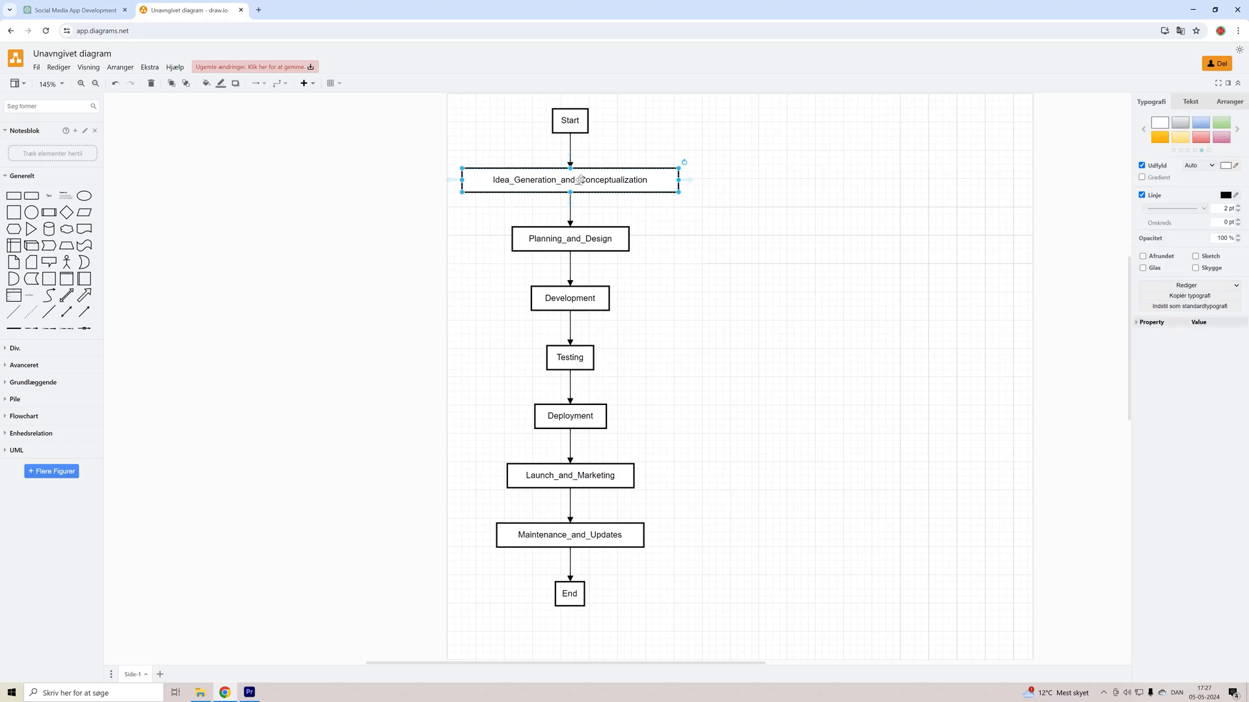
left_click(674, 234)
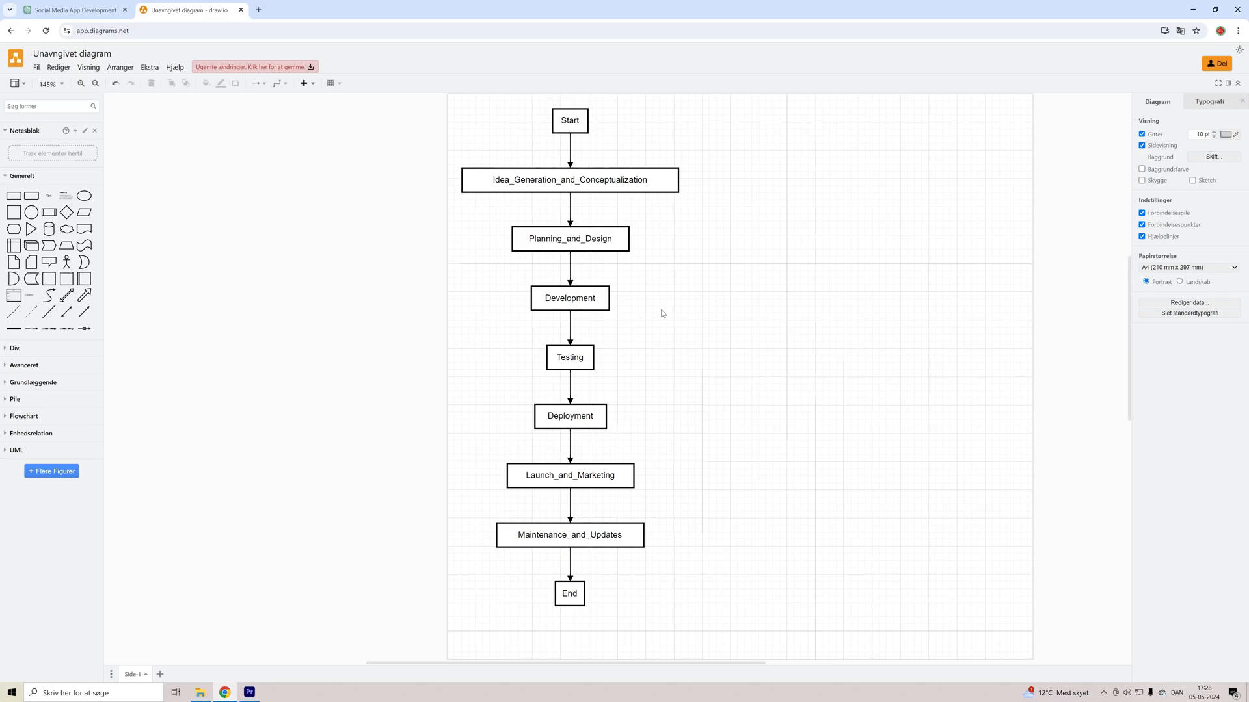
left_click(72, 10)
left_click(595, 350)
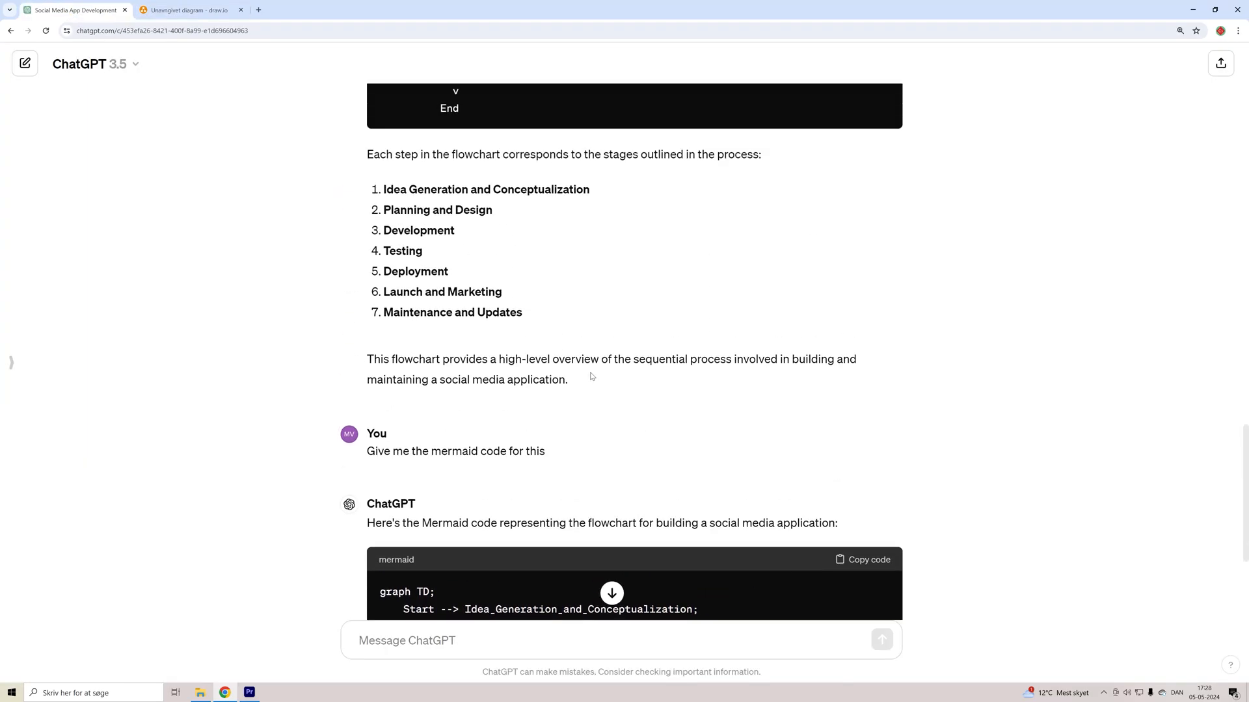
scroll(590, 376, "up", 3)
scroll(586, 372, "up", 1)
scroll(522, 337, "up", 3)
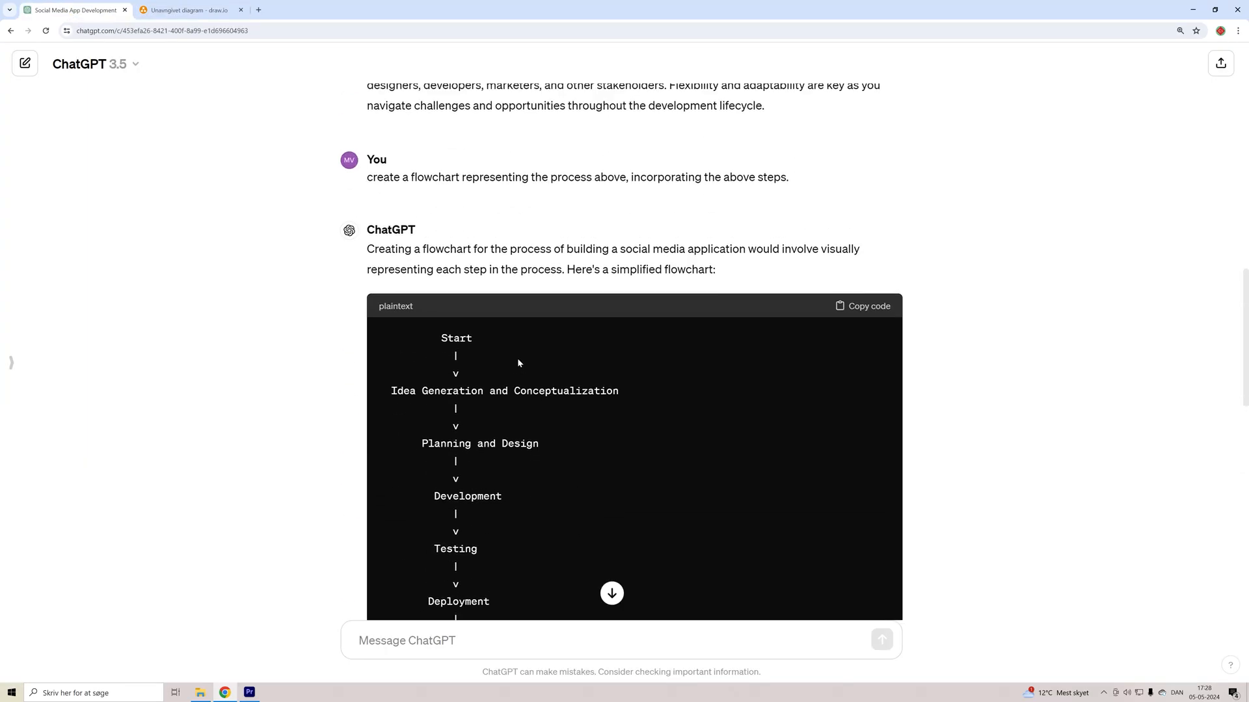
scroll(517, 363, "up", 2)
key("ctrl+Tab")
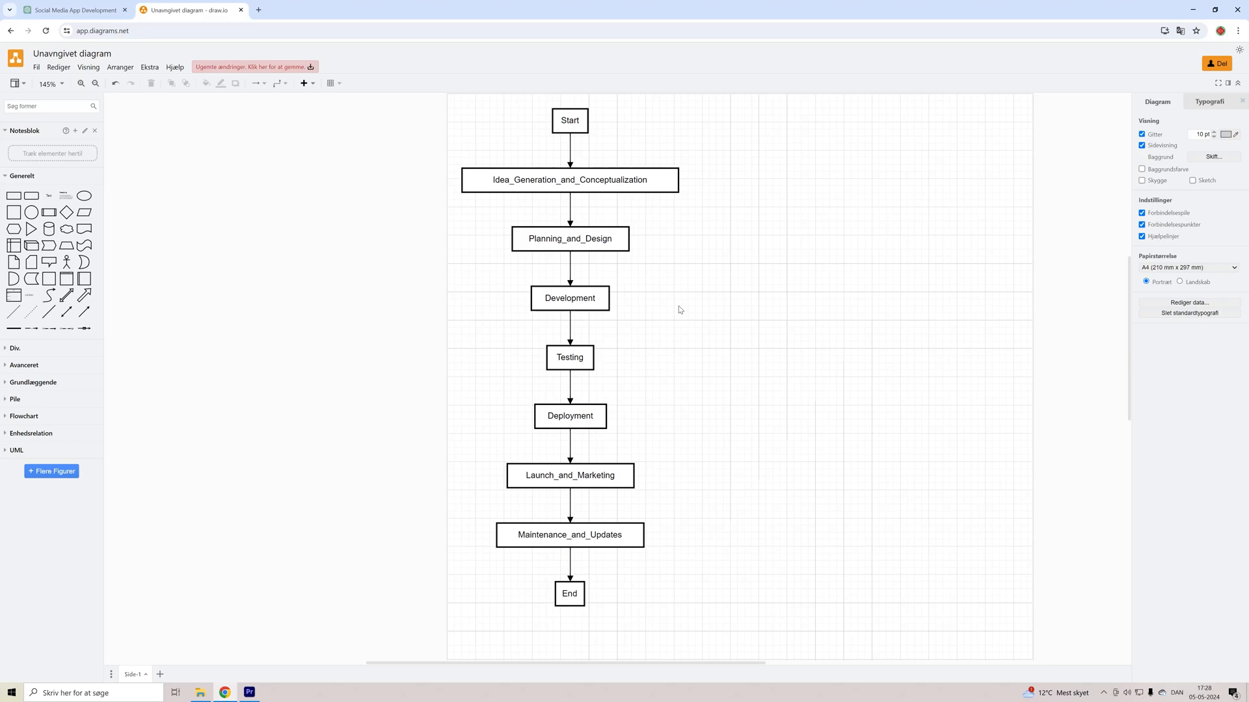